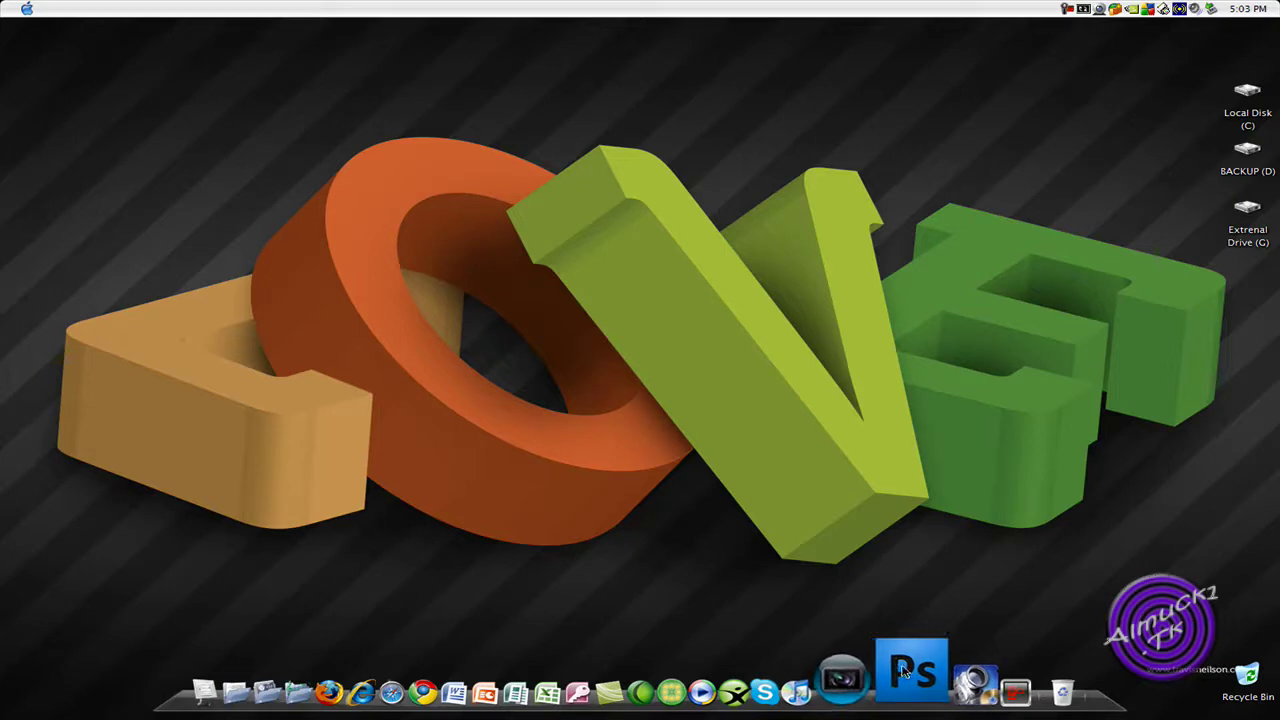
Launch Adobe Photoshop CS4 from its Ps icon in the dock.
{"action": "left_click", "coordinate": [903, 670]}
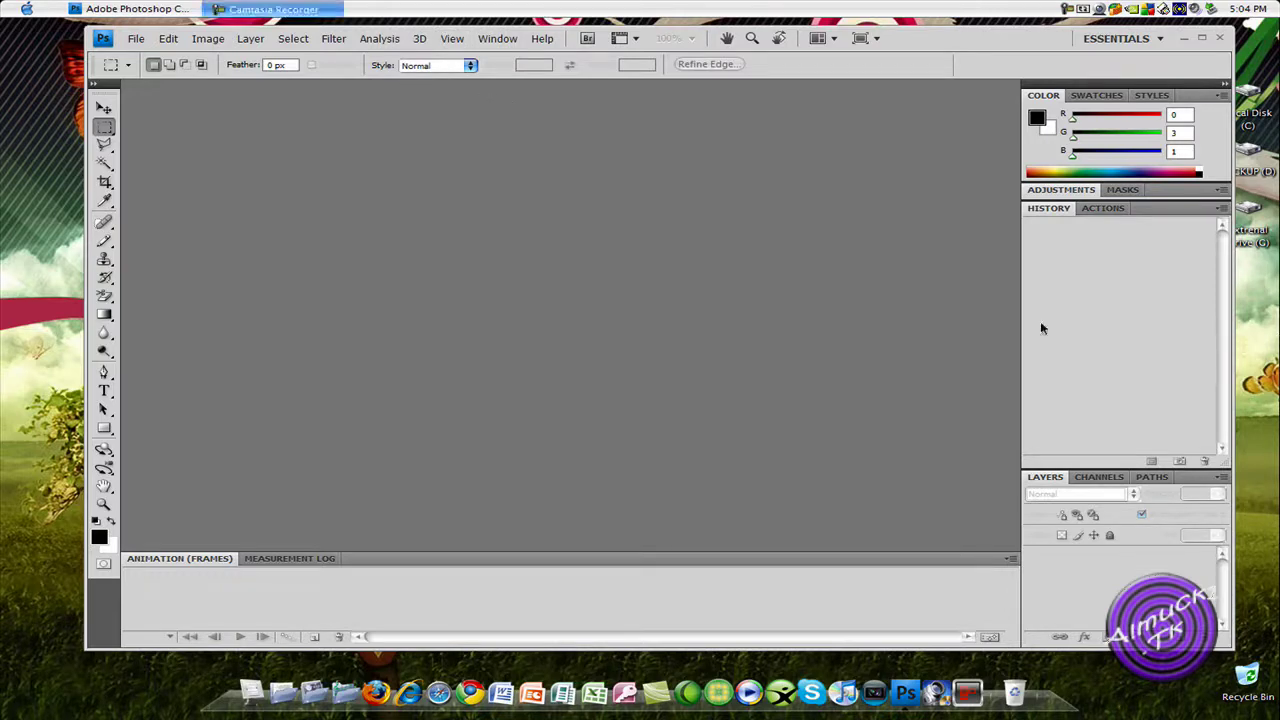
Check the View and Window menus for Animation, then open the File menu.
{"action": "left_click", "coordinate": [450, 39]}
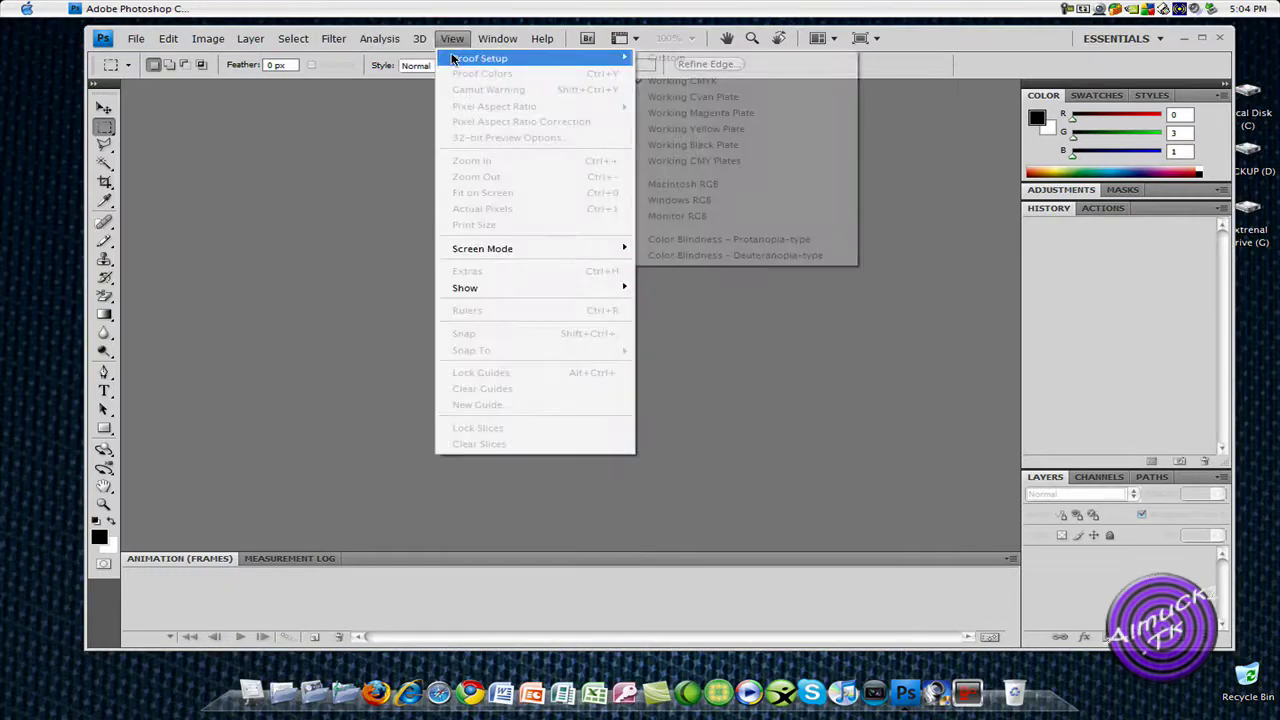
{"action": "mouse_move", "coordinate": [490, 40]}
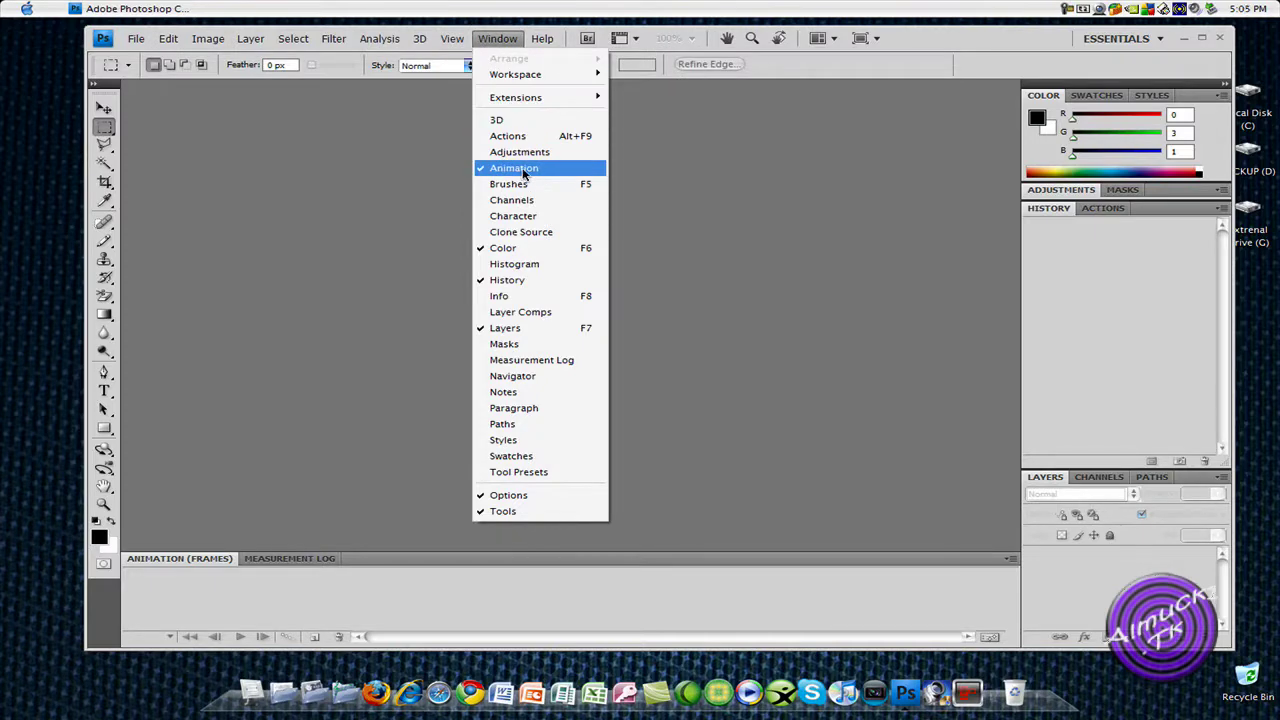
{"action": "left_click", "coordinate": [750, 170]}
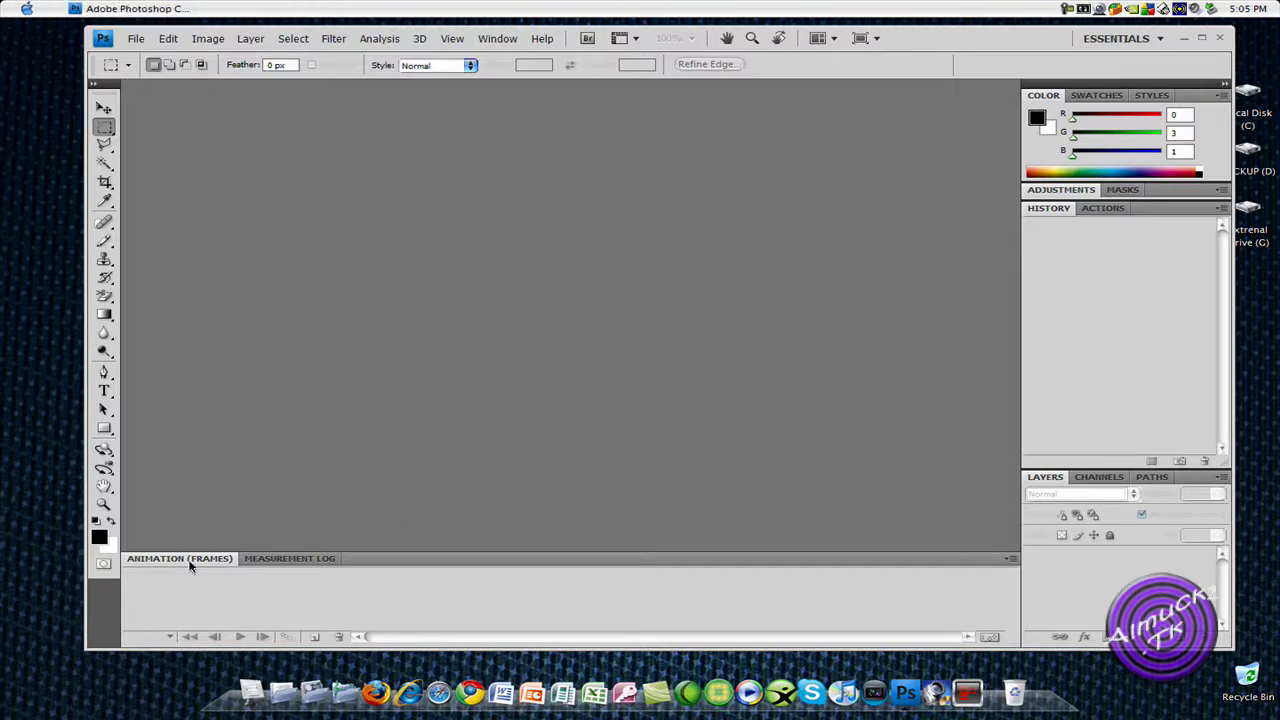
{"action": "left_click", "coordinate": [140, 42]}
Create a new transparent document, Untitled-1, 480 × 360 pixels.
{"action": "left_click", "coordinate": [151, 57]}
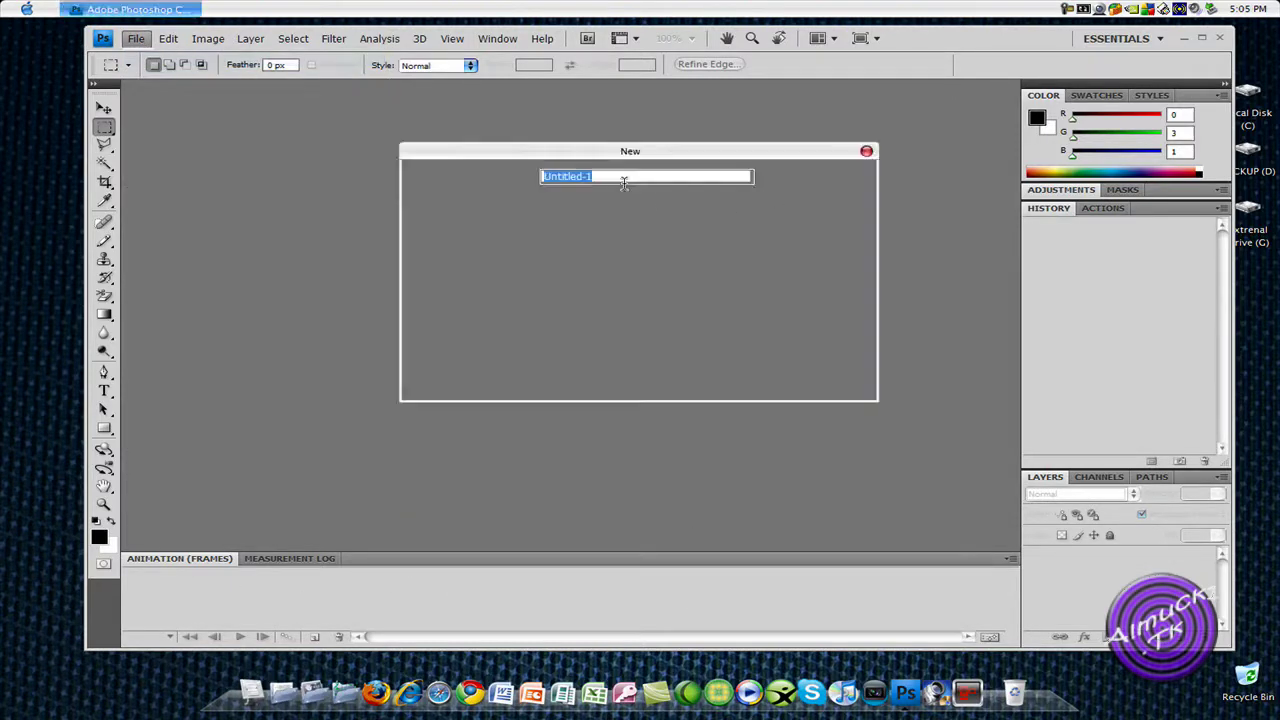
{"action": "double_click", "coordinate": [557, 243]}
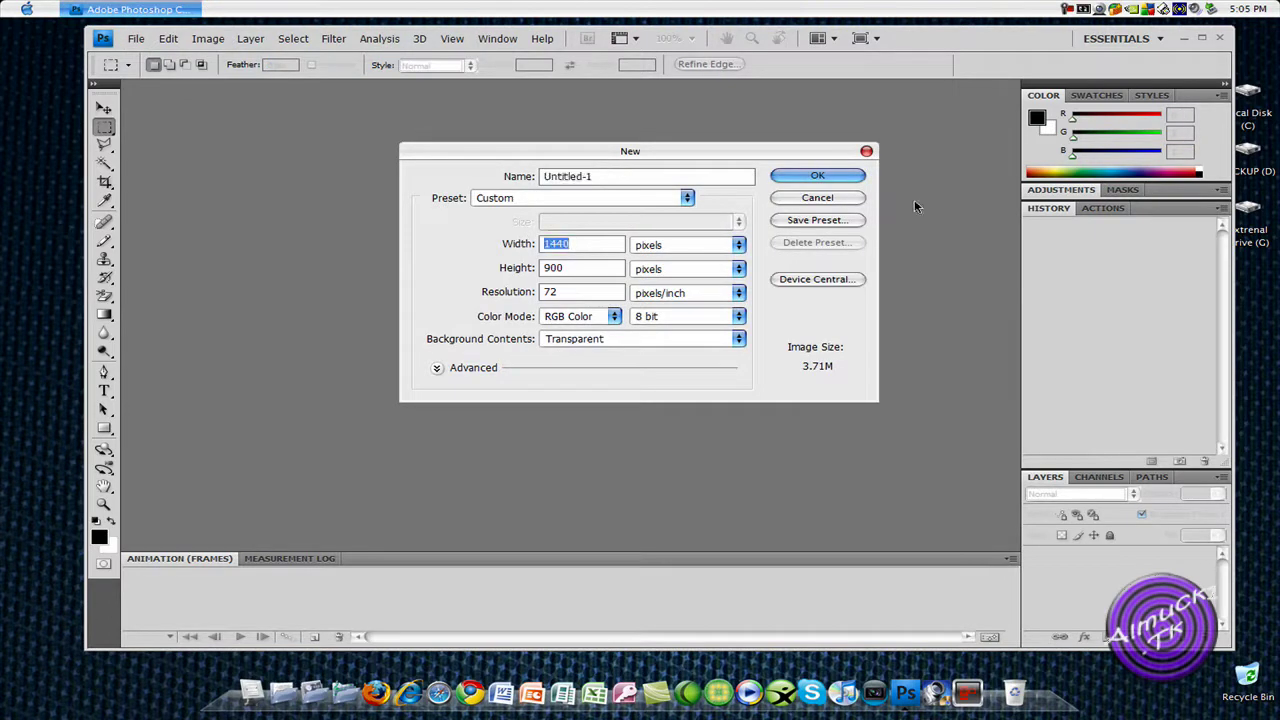
{"action": "key", "text": "BackSpace"}
{"action": "type", "text": "480"}
{"action": "double_click", "coordinate": [566, 270]}
{"action": "type", "text": "360"}
{"action": "left_click", "coordinate": [820, 175]}
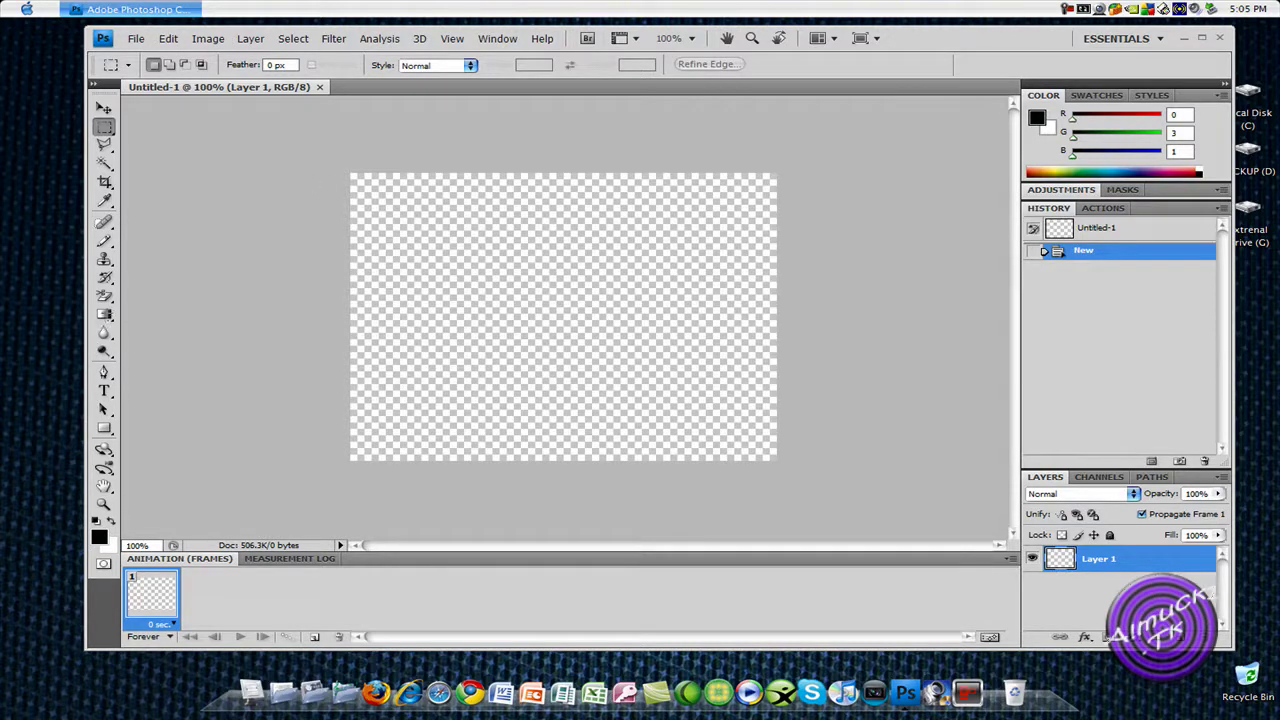
Fill Layer 1 with black using the Paint Bucket tool.
{"action": "left_click", "coordinate": [105, 316]}
{"action": "right_click", "coordinate": [105, 316]}
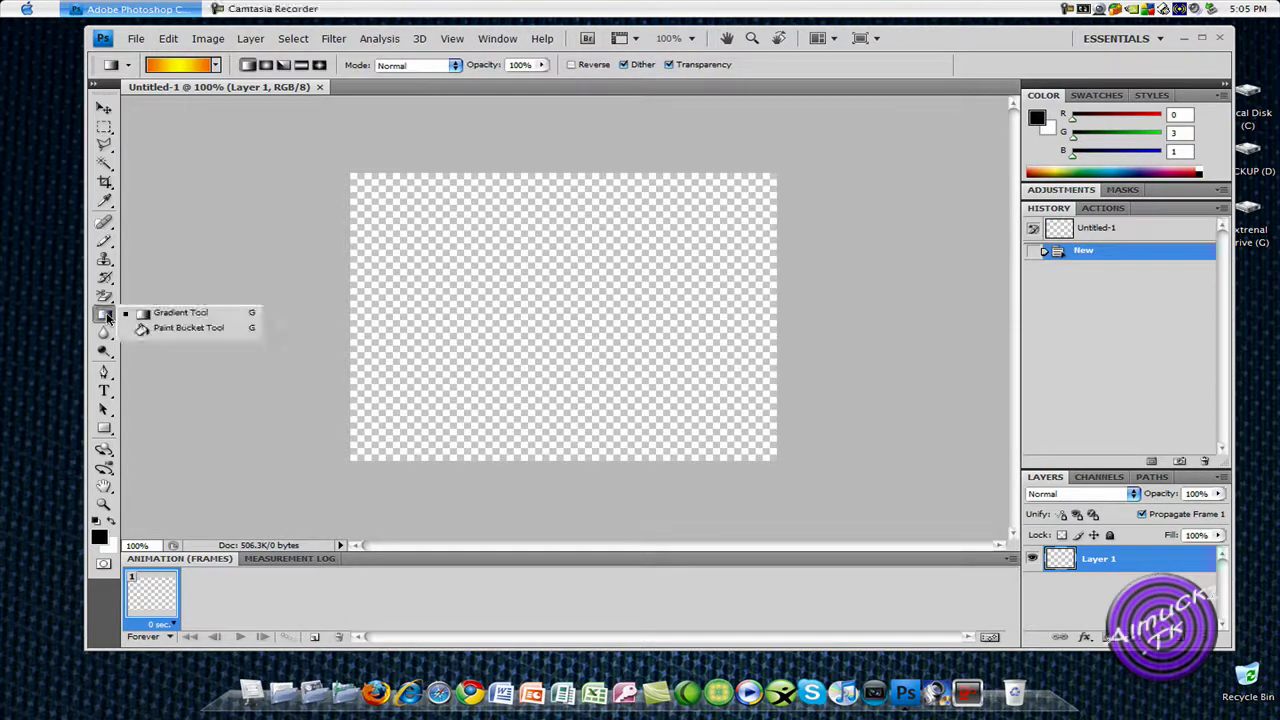
{"action": "left_click", "coordinate": [163, 330]}
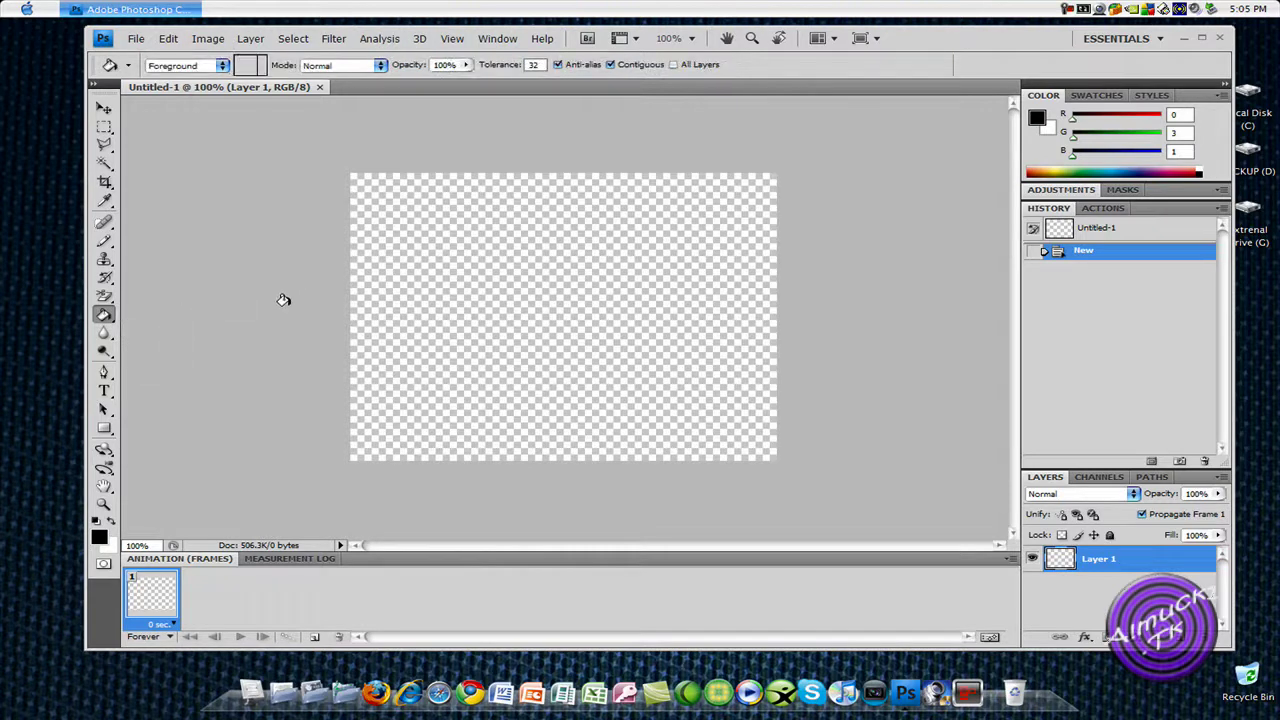
{"action": "left_click", "coordinate": [580, 273]}
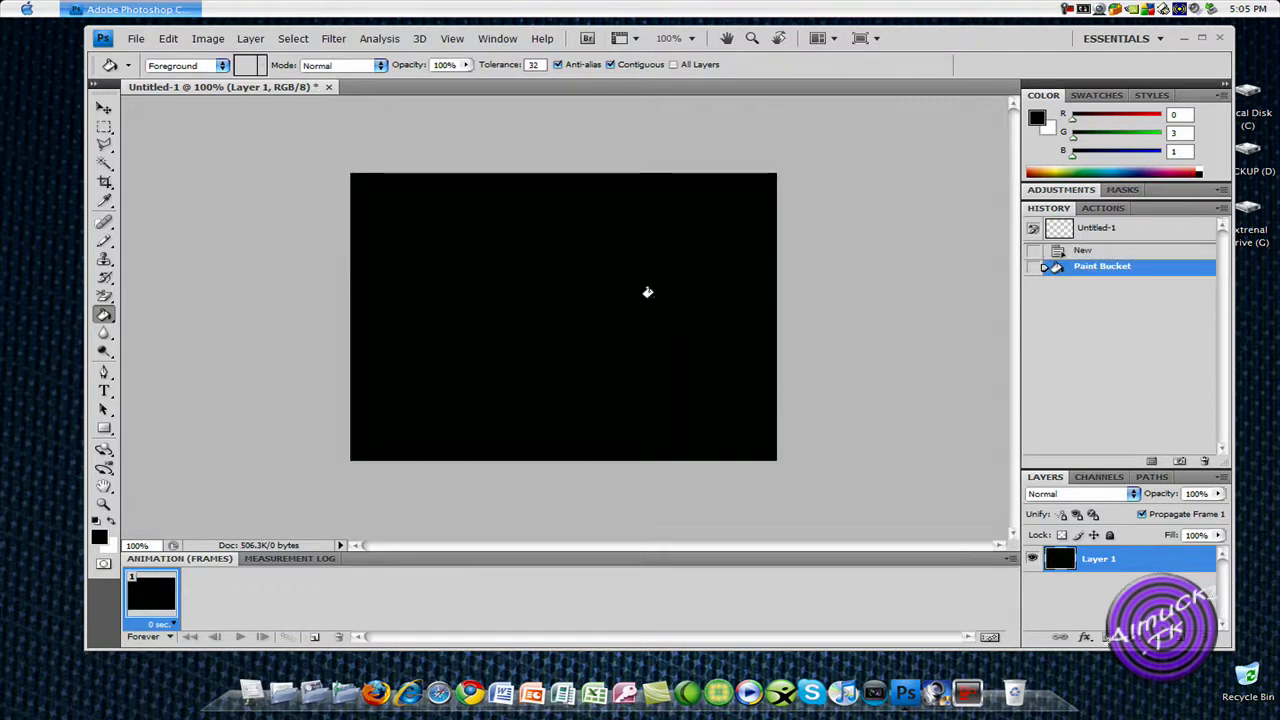
Add Layer 2 and a second animation frame, and fill Layer 2 with white.
{"action": "left_click", "coordinate": [1184, 637]}
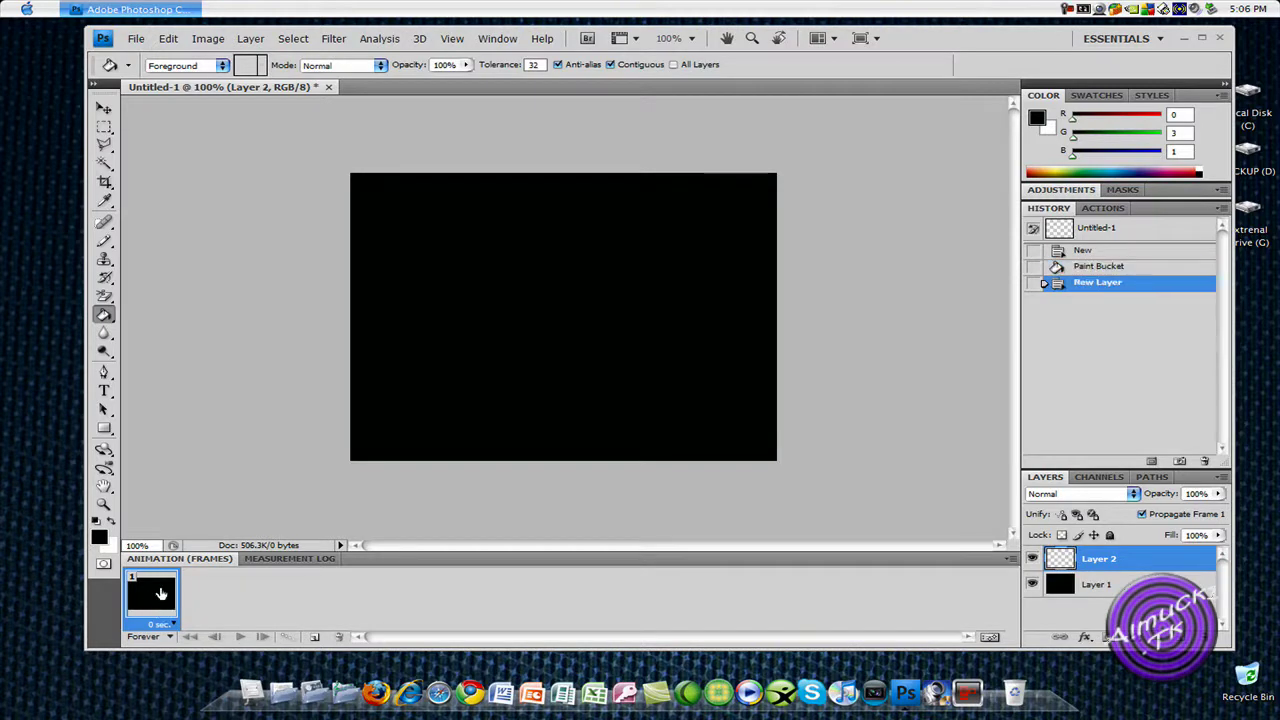
{"action": "left_click", "coordinate": [316, 638]}
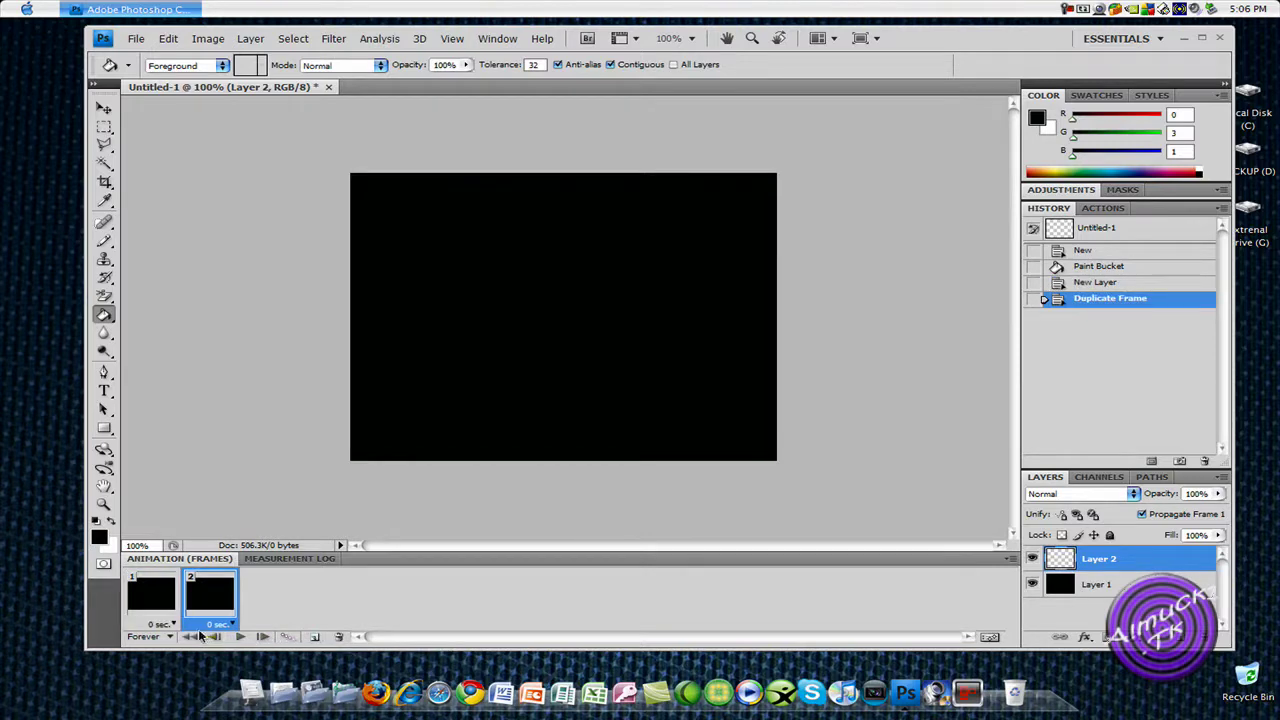
{"action": "left_click", "coordinate": [112, 525]}
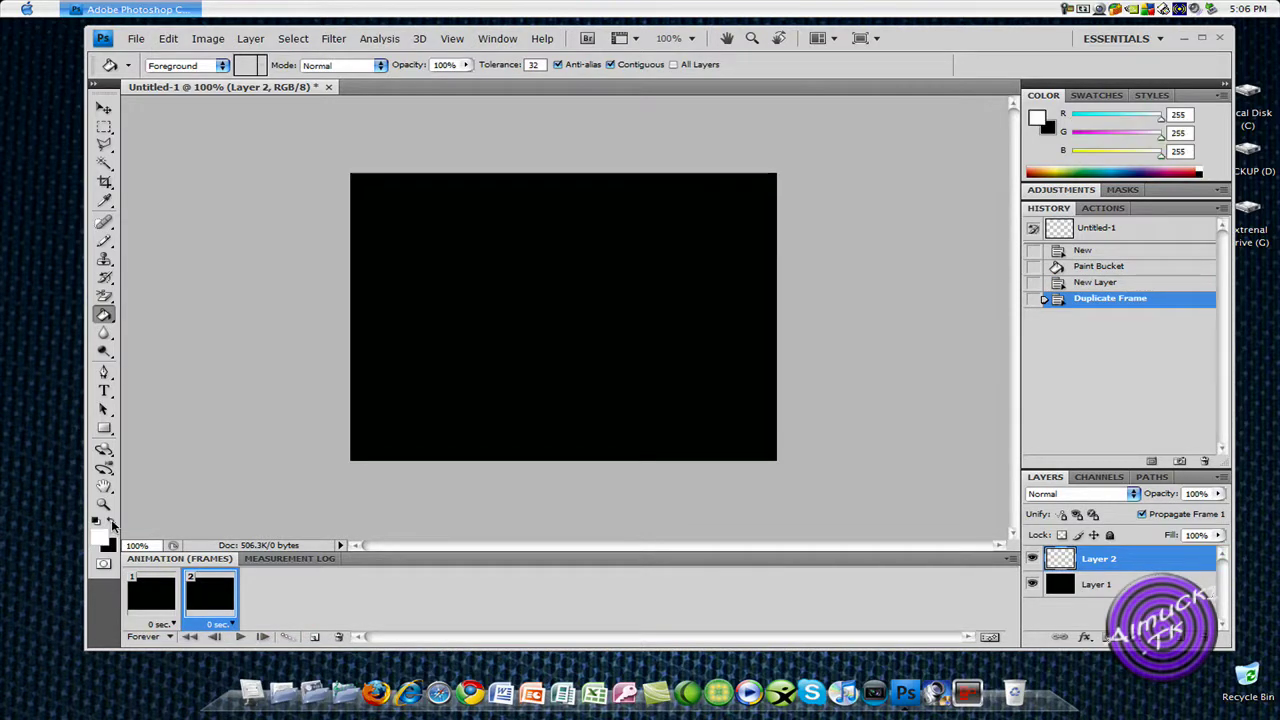
{"action": "left_click", "coordinate": [610, 372]}
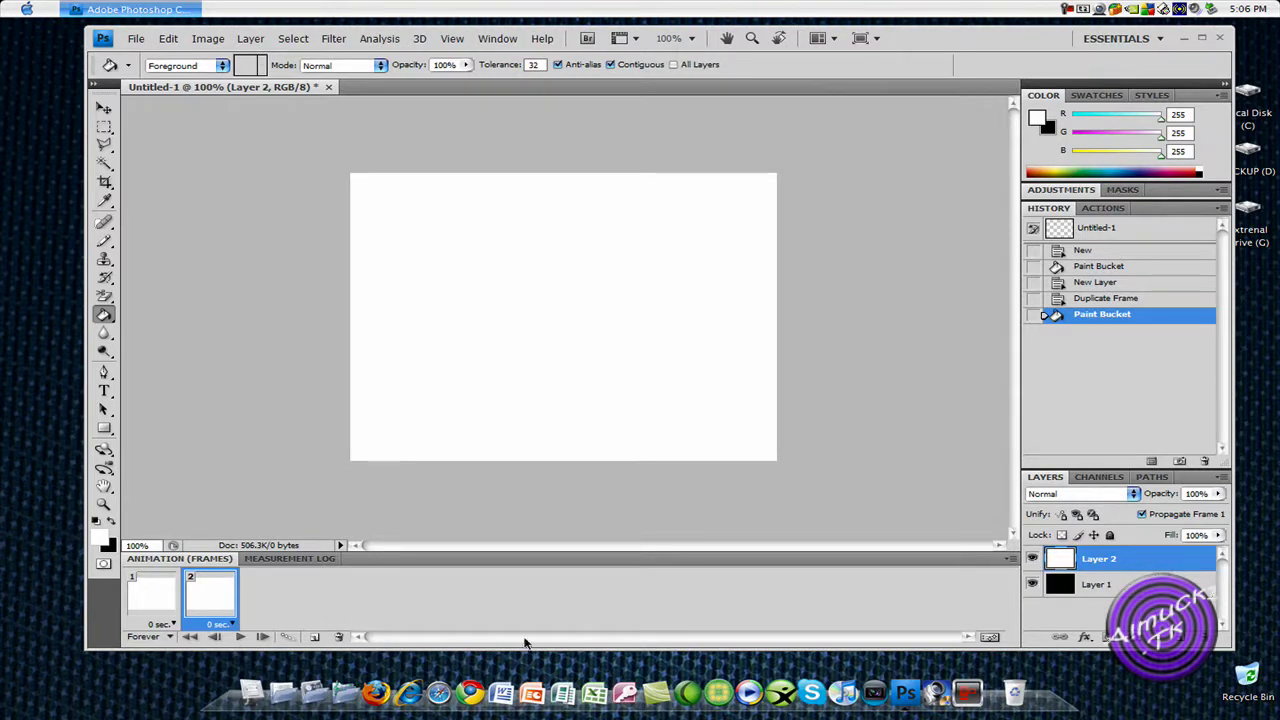
Rebuild frame 2 so frame 1 shows only black and frame 2 white, then play.
{"action": "left_click", "coordinate": [343, 637]}
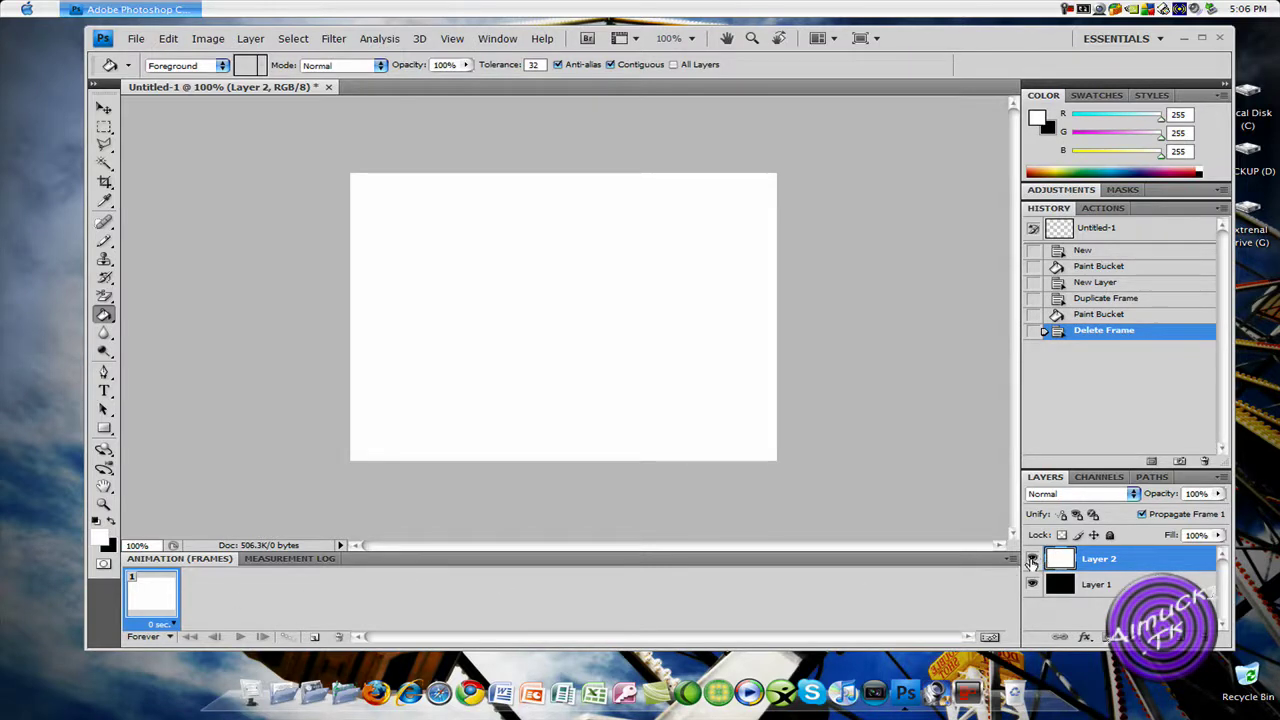
{"action": "left_click", "coordinate": [1032, 559]}
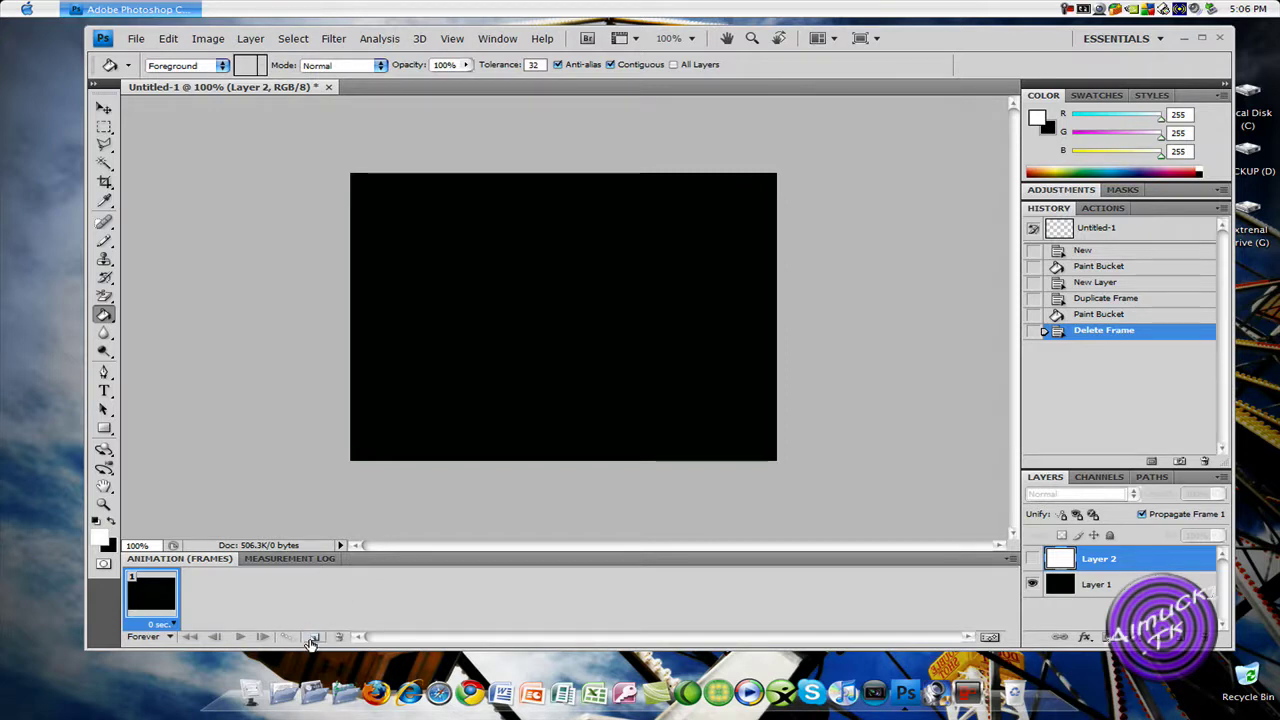
{"action": "left_click", "coordinate": [312, 638]}
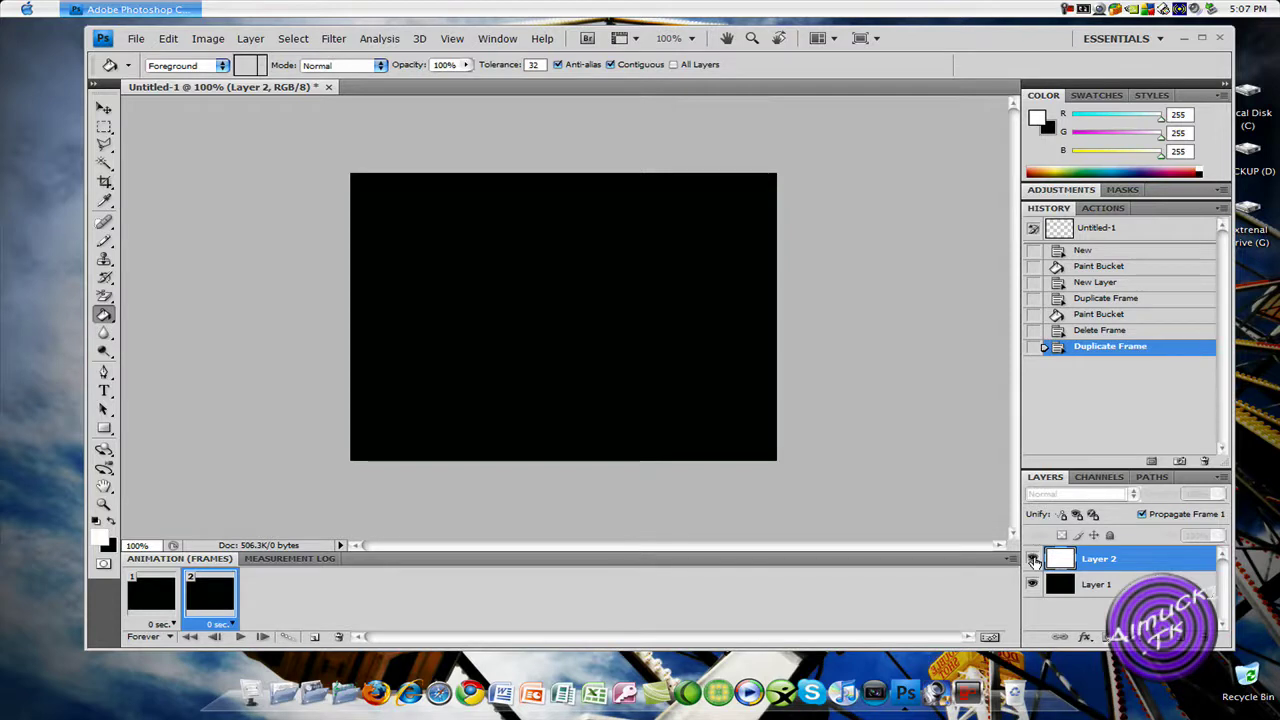
{"action": "left_click", "coordinate": [1033, 559]}
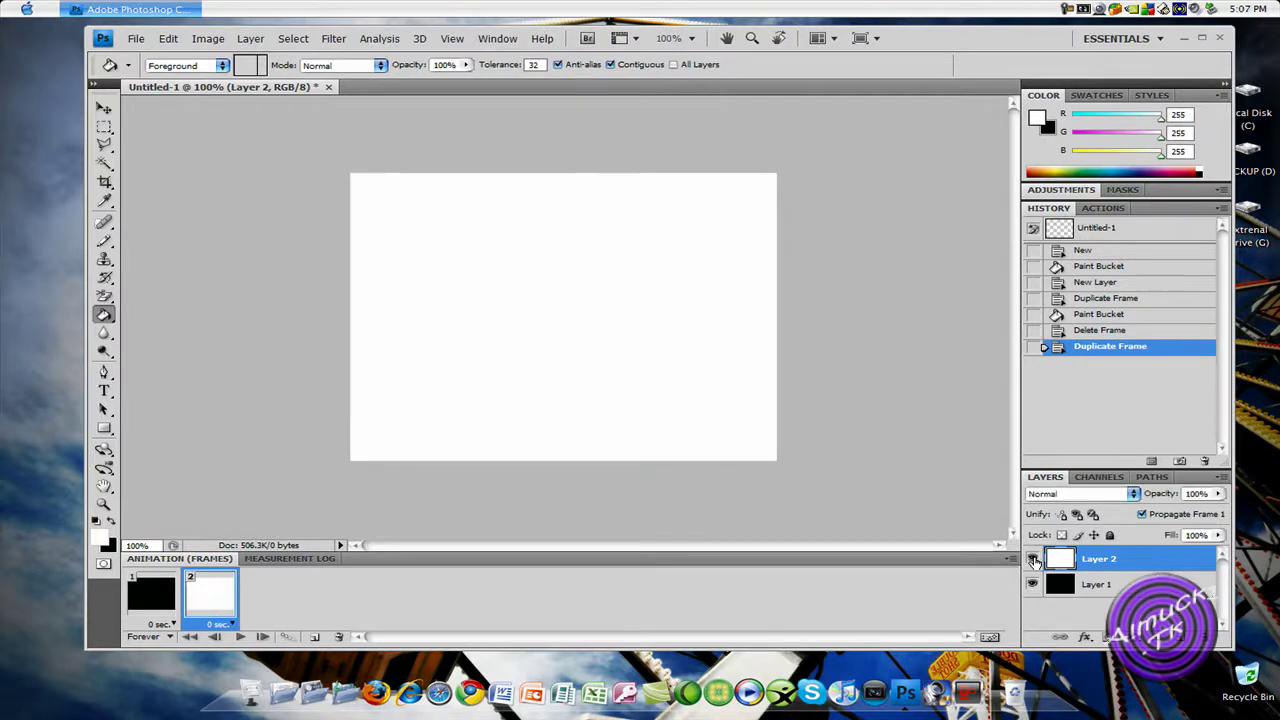
{"action": "left_click", "coordinate": [238, 637]}
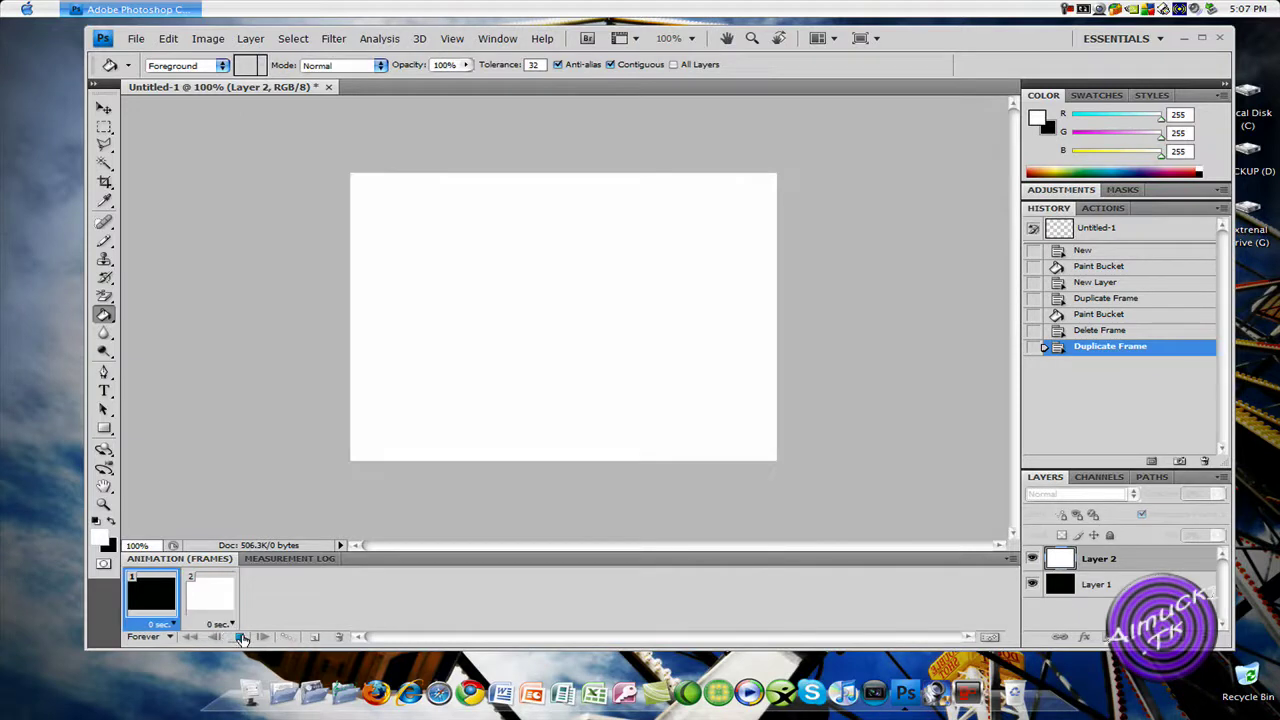
Stop playback and tween 20 frames between the black and white frames.
{"action": "left_click", "coordinate": [239, 637]}
{"action": "left_click", "coordinate": [199, 600]}
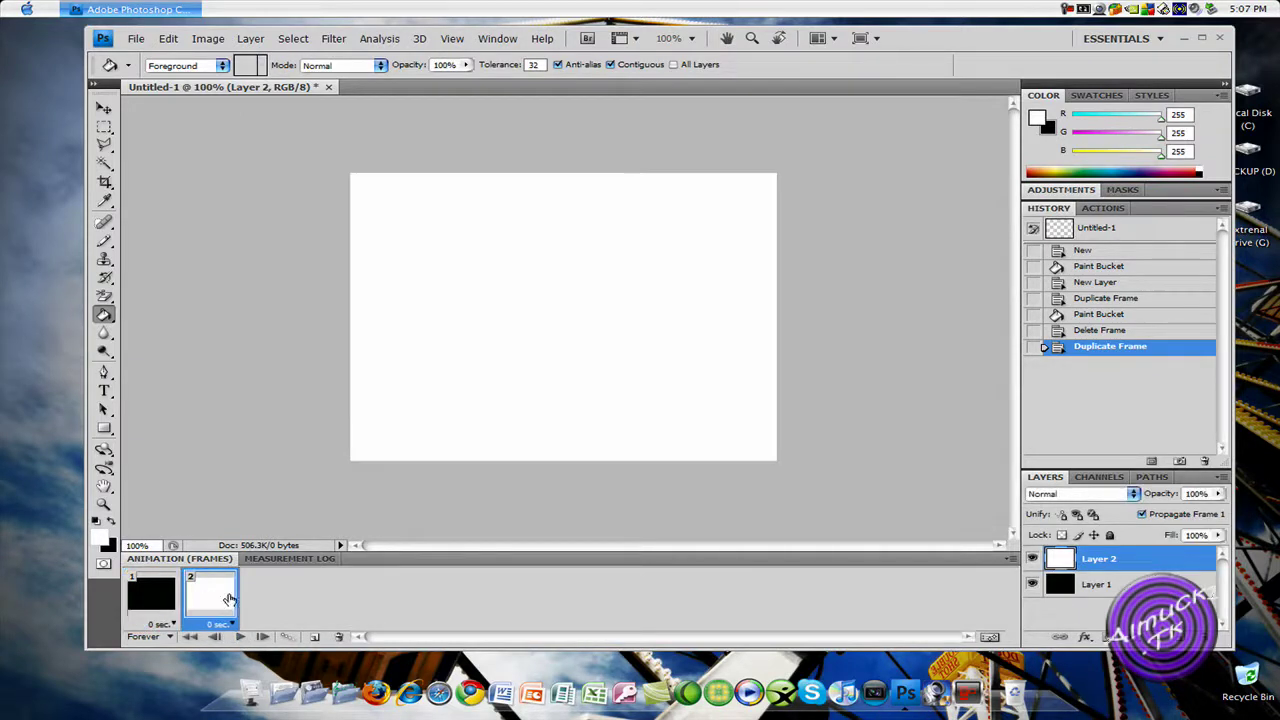
{"action": "left_click", "coordinate": [289, 638]}
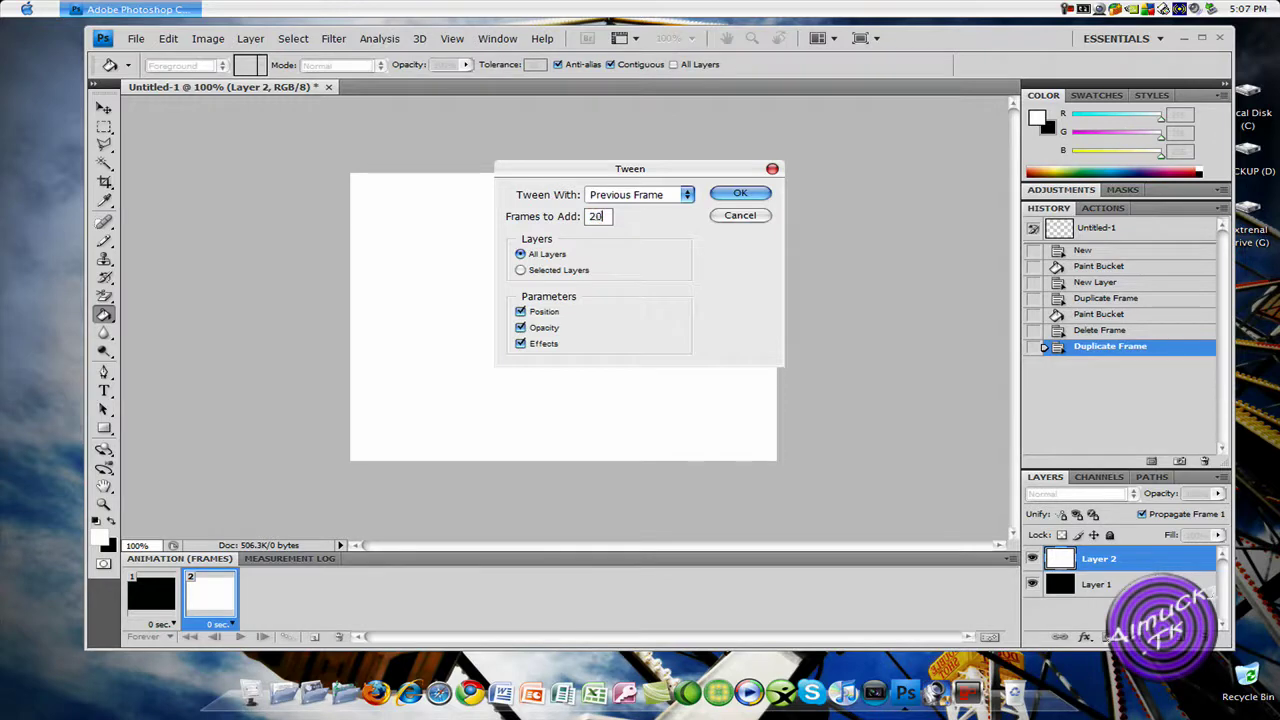
{"action": "left_click", "coordinate": [748, 217]}
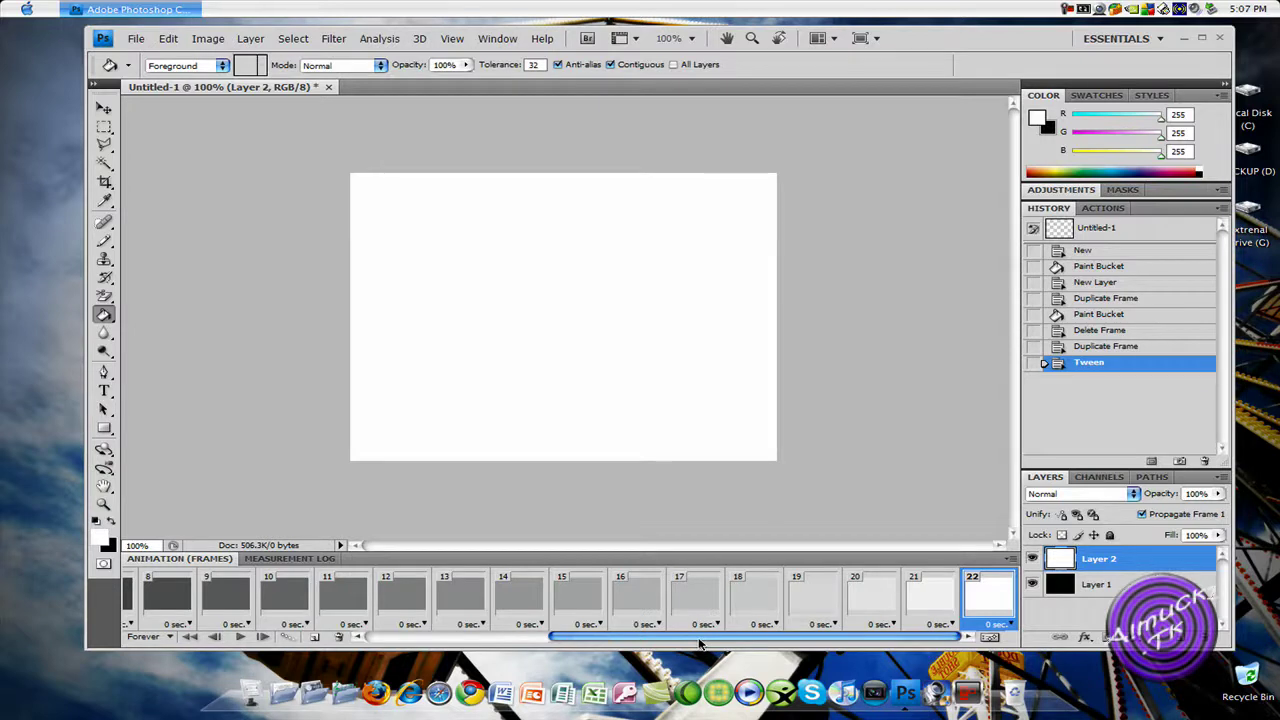
{"action": "left_click_drag", "start_coordinate": [700, 643], "coordinate": [230, 648]}
{"action": "left_click", "coordinate": [240, 637]}
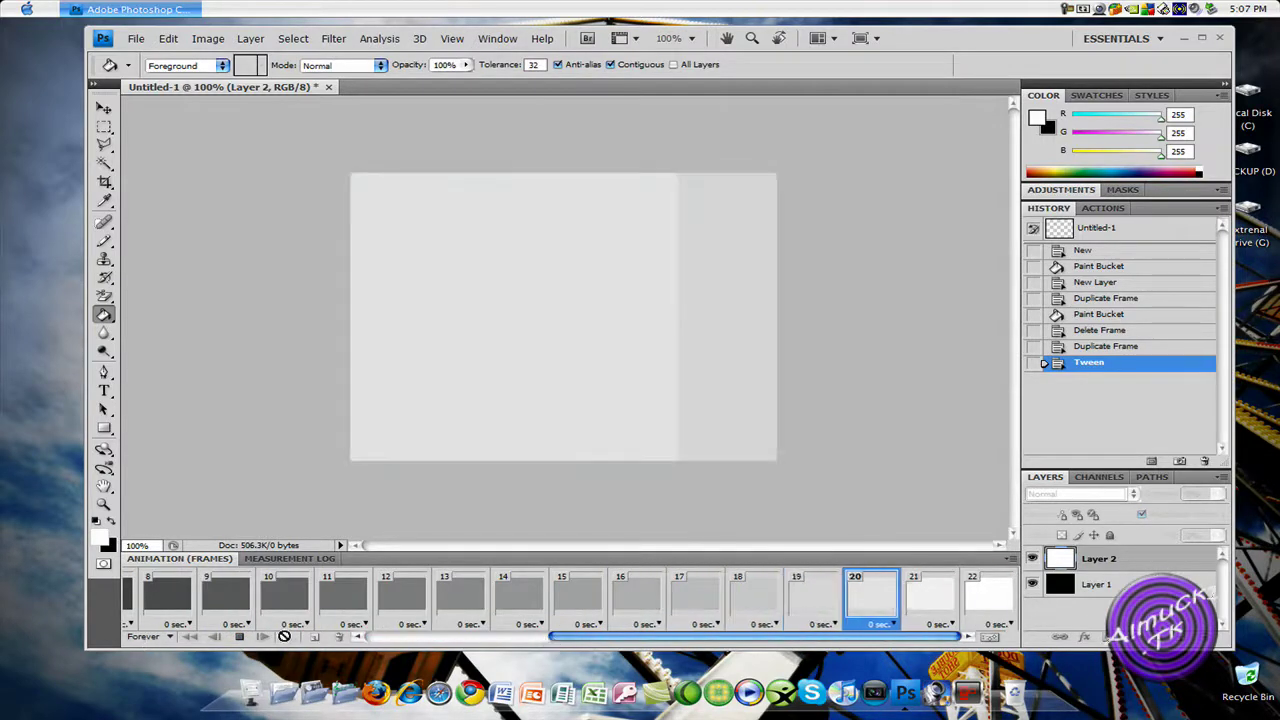
{"action": "left_click", "coordinate": [255, 638]}
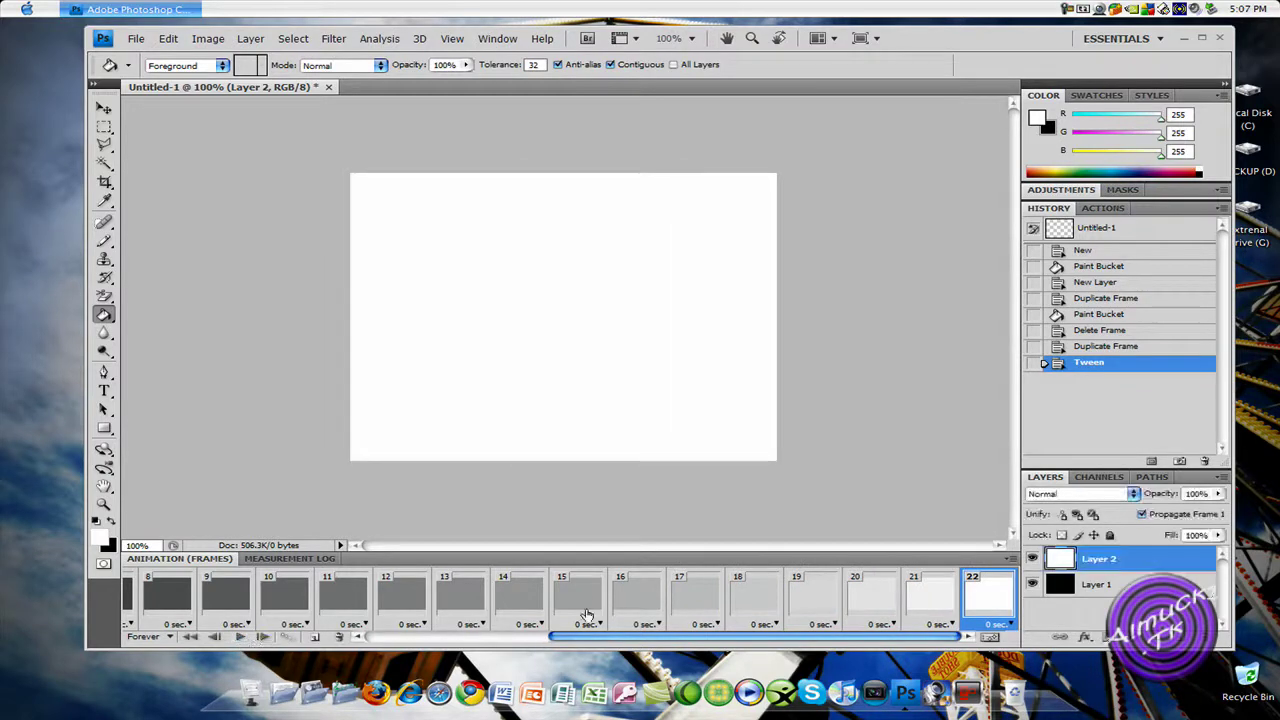
Set frame 22's delay to 1.0 seconds and play the animation.
{"action": "left_click", "coordinate": [1008, 626]}
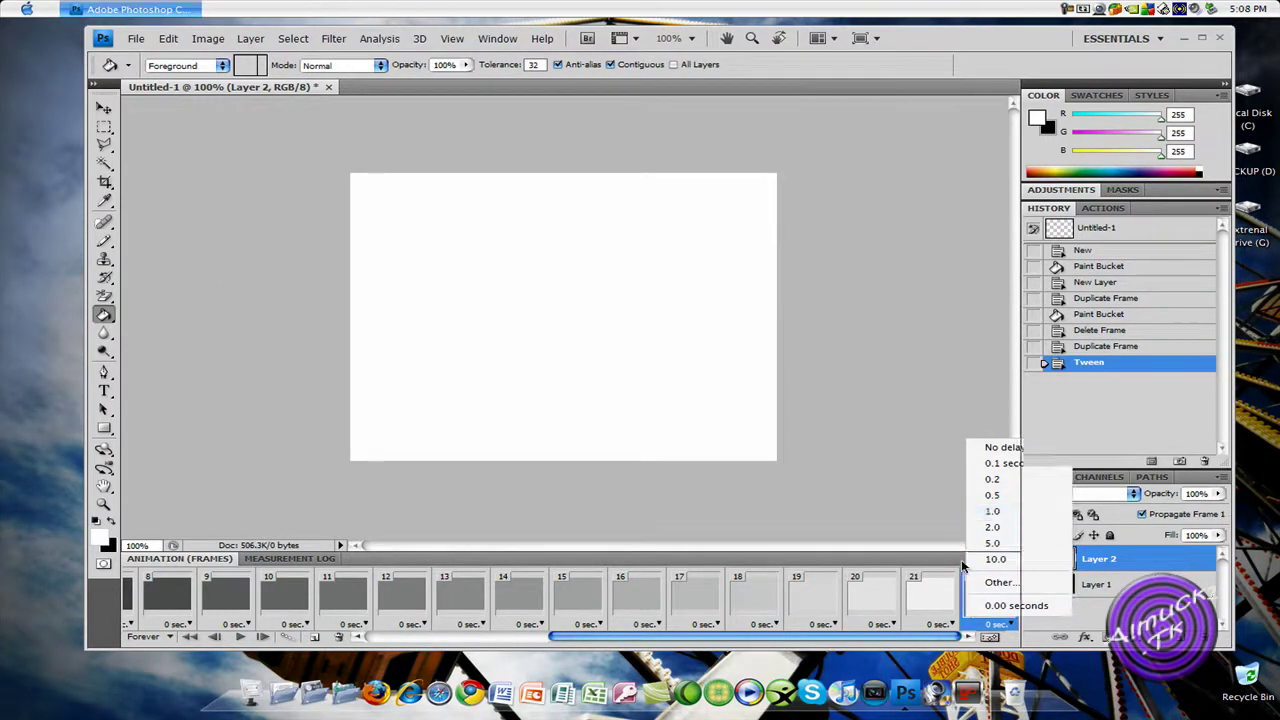
{"action": "left_click", "coordinate": [1012, 512]}
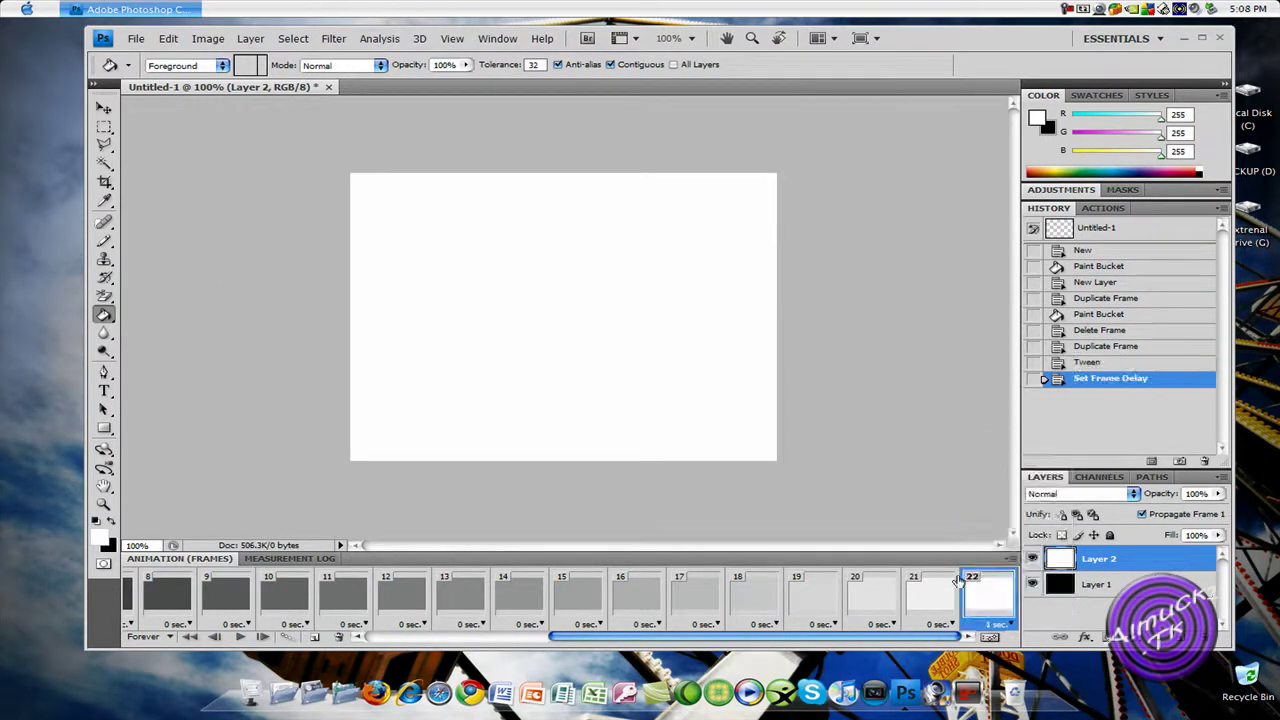
{"action": "left_click", "coordinate": [242, 637]}
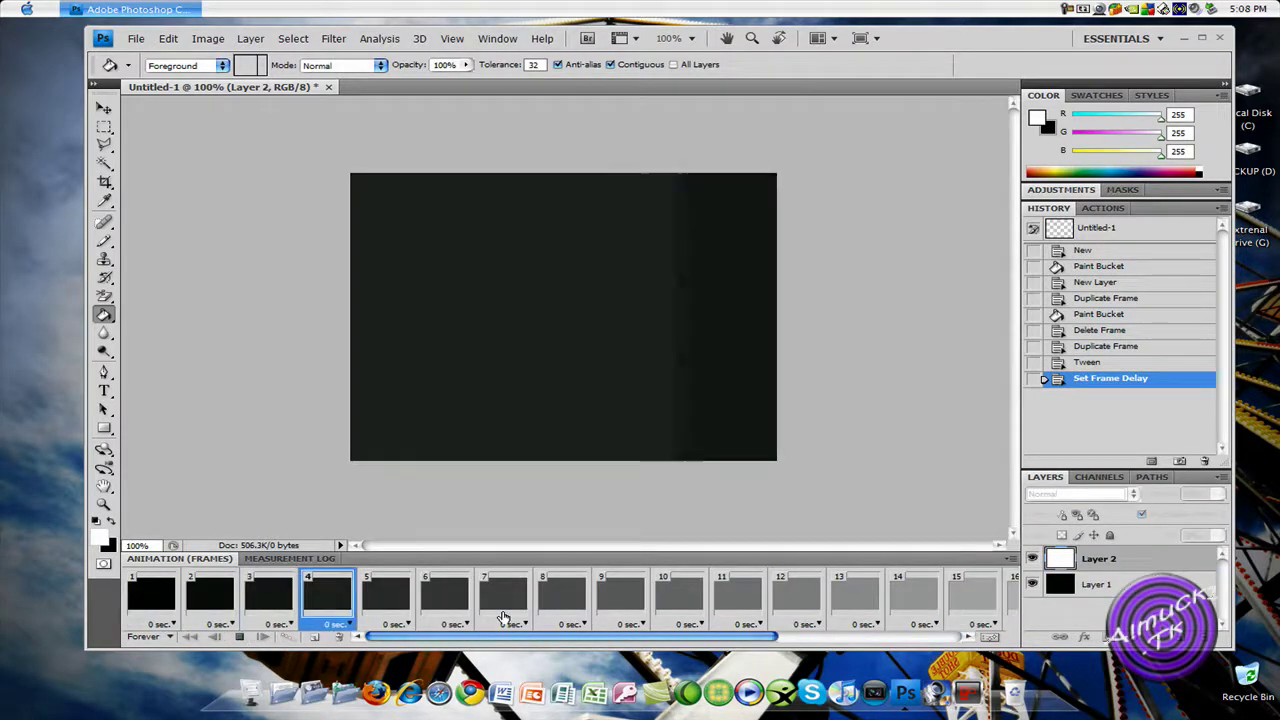